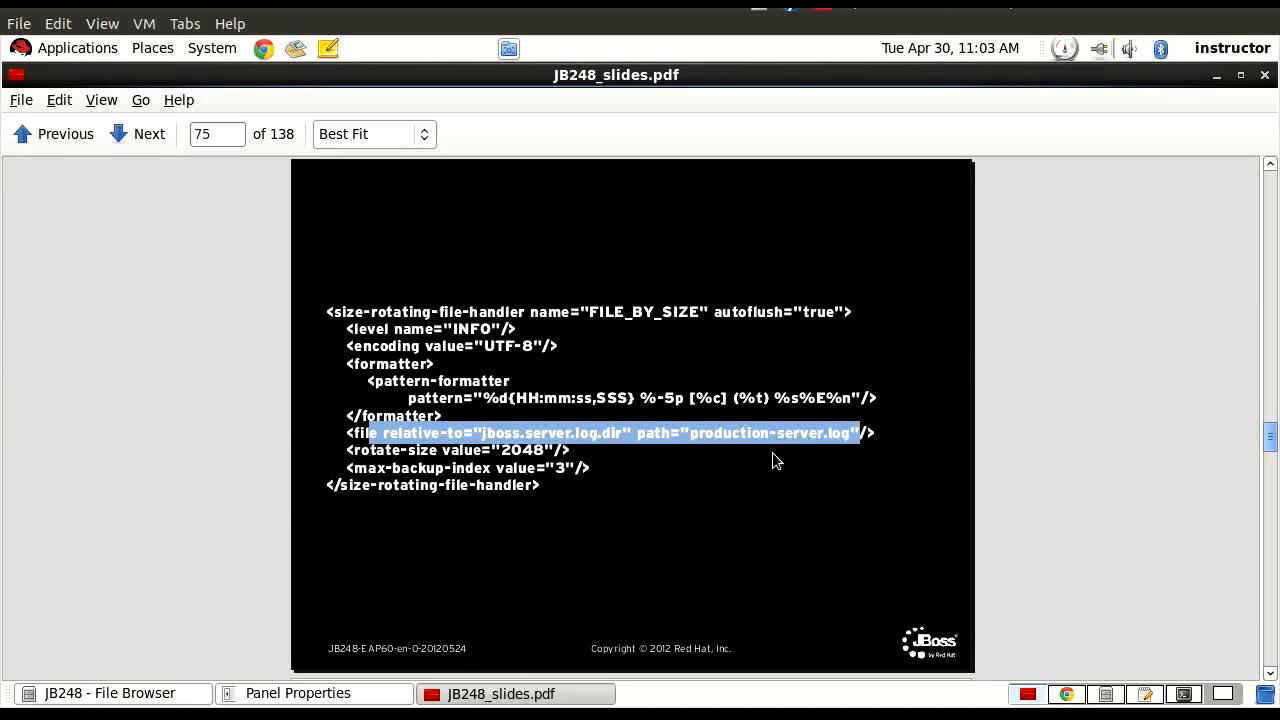
# Highlight the rotate-size and max-backup-index settings in the size-rotating-file-handler example on the slide.
pyautogui.click(598, 445)
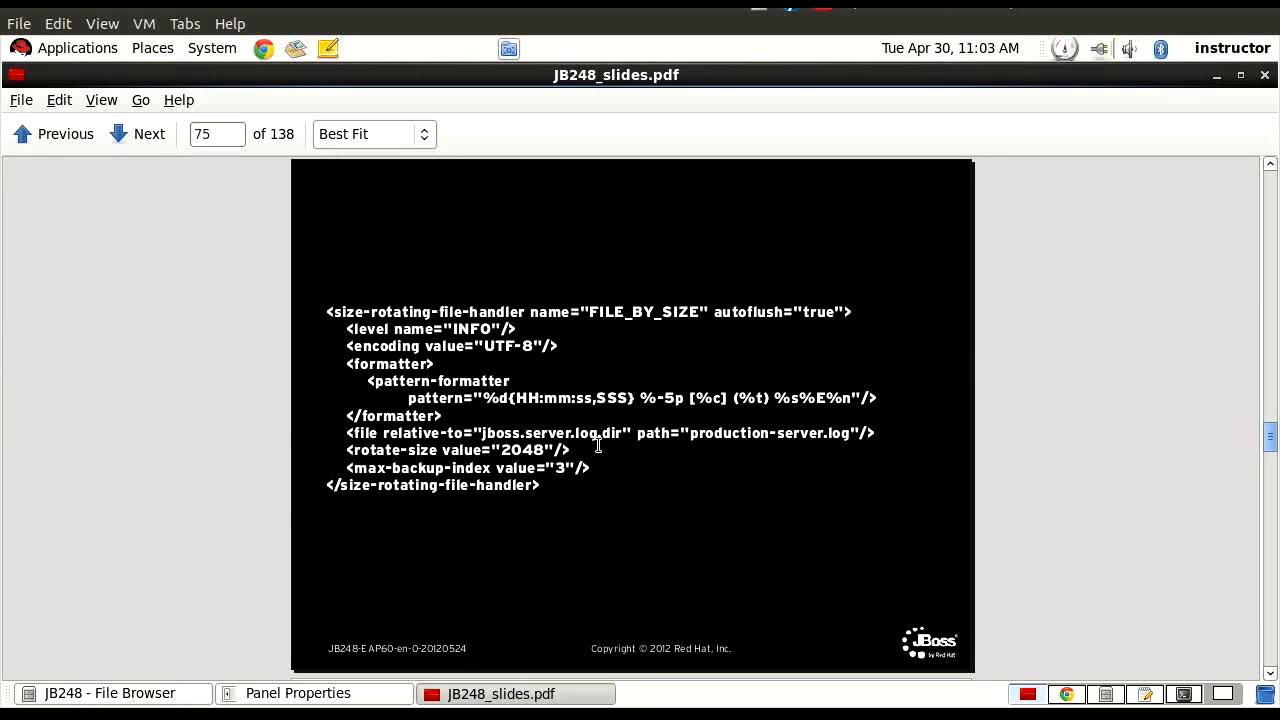
pyautogui.moveTo(344, 450); pyautogui.dragTo(443, 451)
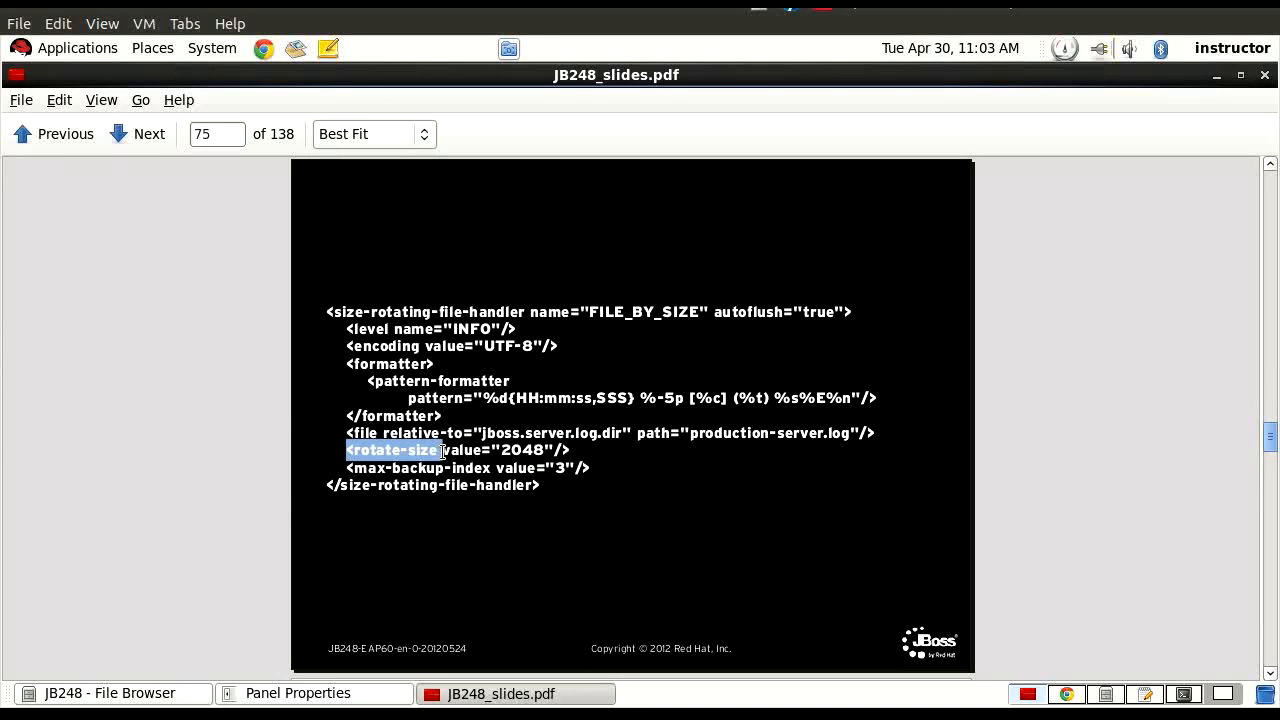
pyautogui.moveTo(443, 451); pyautogui.dragTo(548, 452)
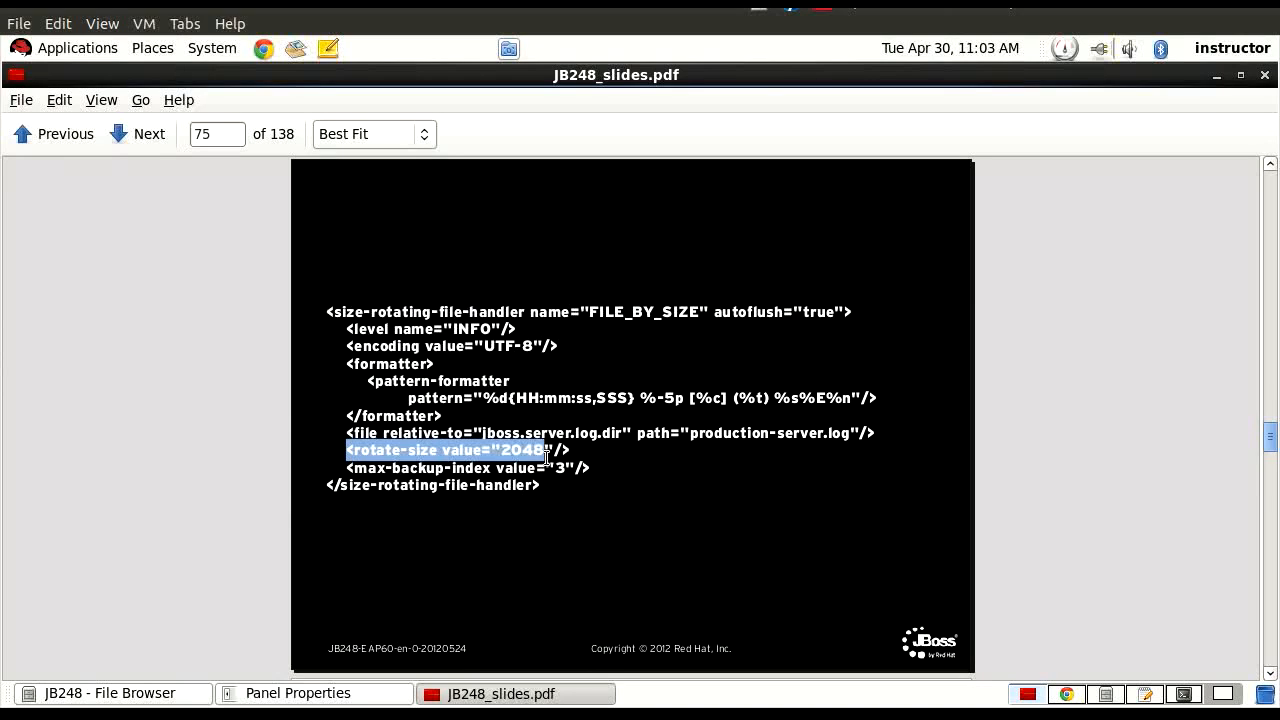
pyautogui.click(591, 467)
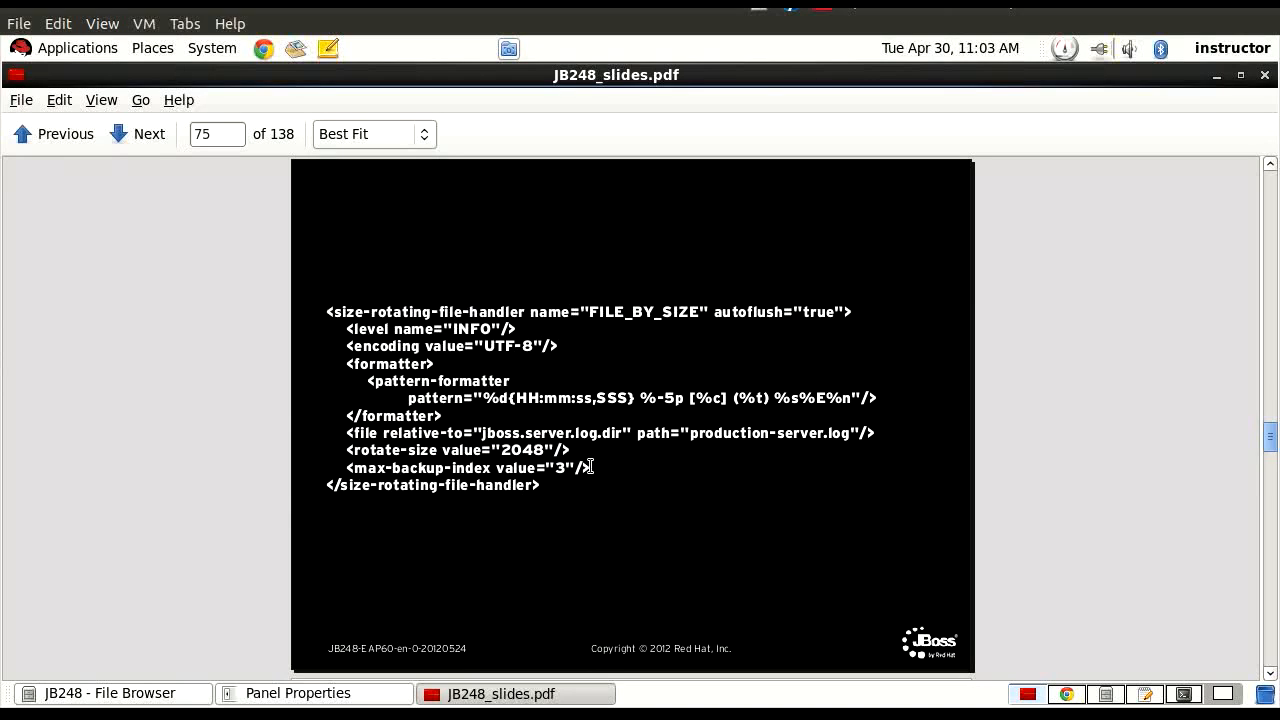
pyautogui.moveTo(591, 467); pyautogui.dragTo(354, 470)
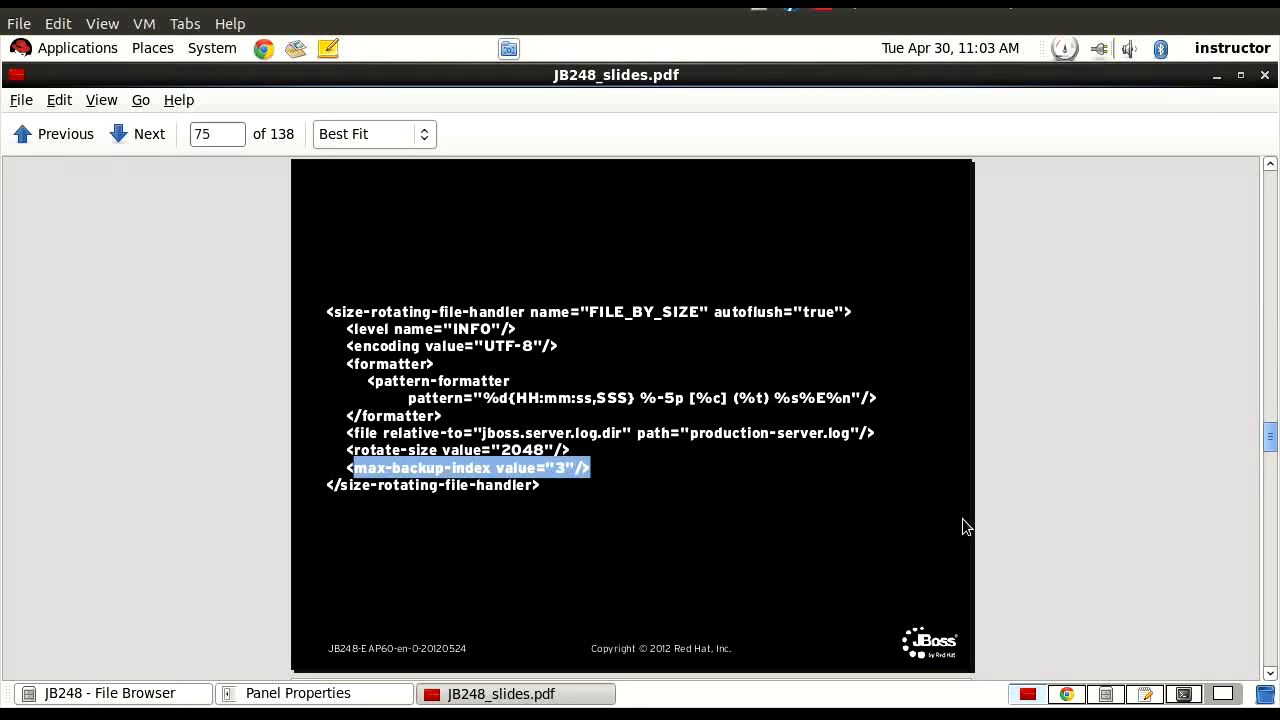
# Switch to the file browser and select production-server.log in the dev-server-one log folder.
pyautogui.click(1111, 697)
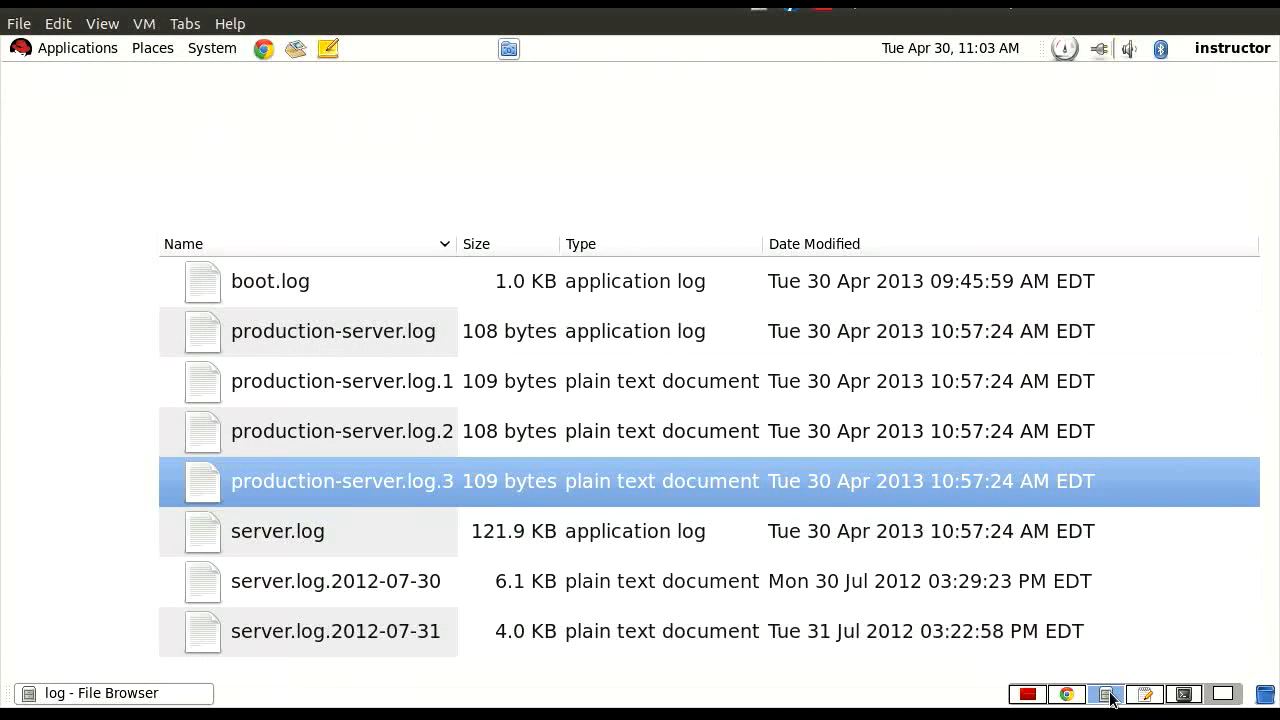
pyautogui.click(256, 338)
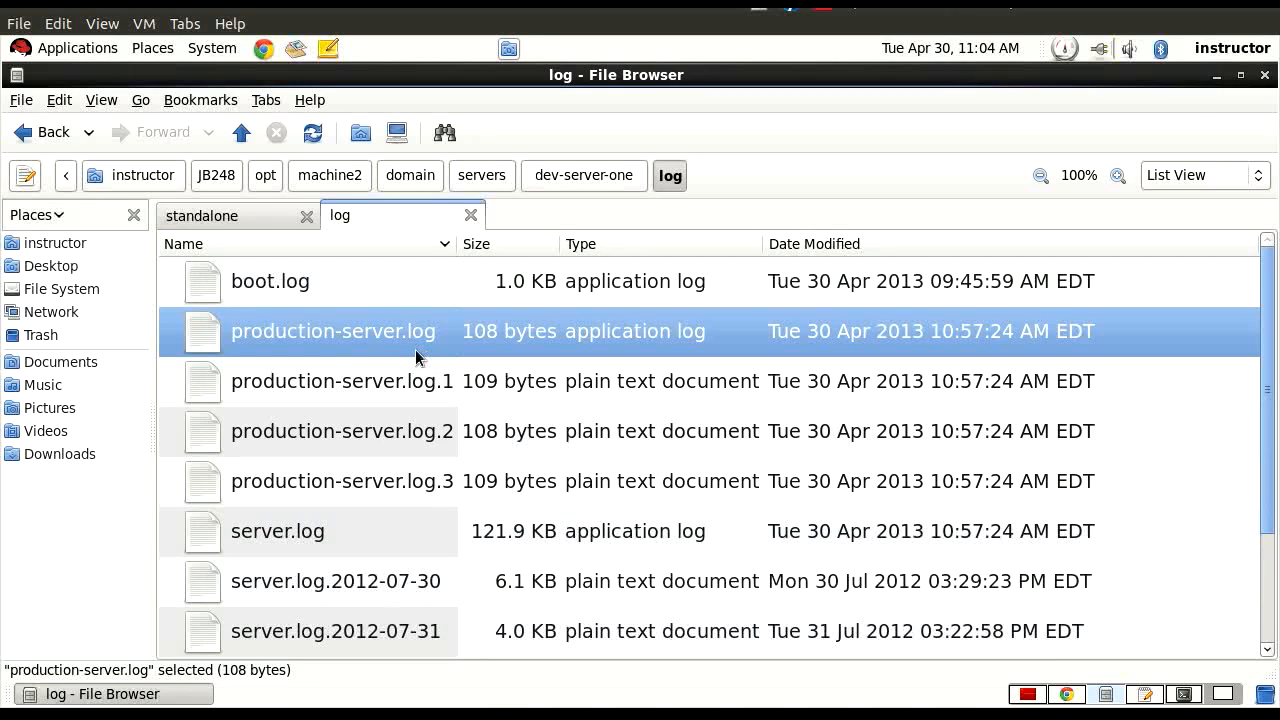
# Switch to the JBoss management console and add a size rotating file handler named FilebySize with the file path server.log.
pyautogui.click(1071, 696)
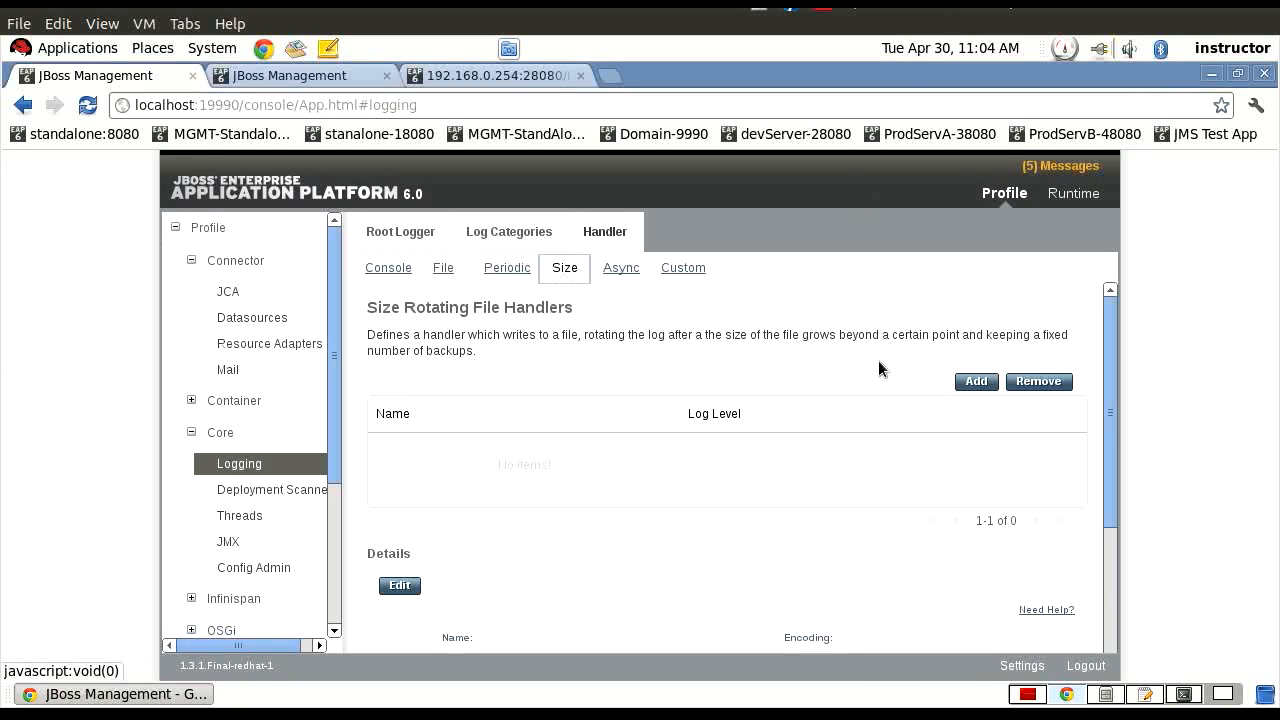
pyautogui.click(977, 381)
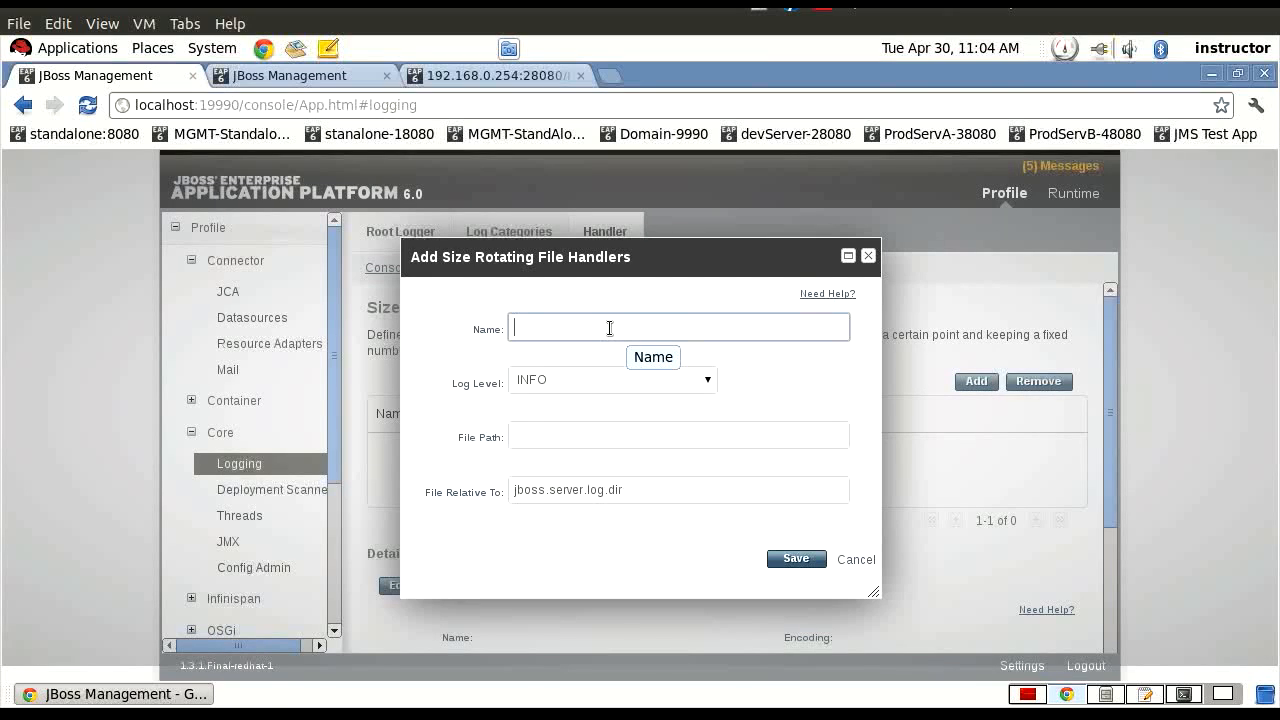
pyautogui.write('FilebySize')
pyautogui.click(568, 446)
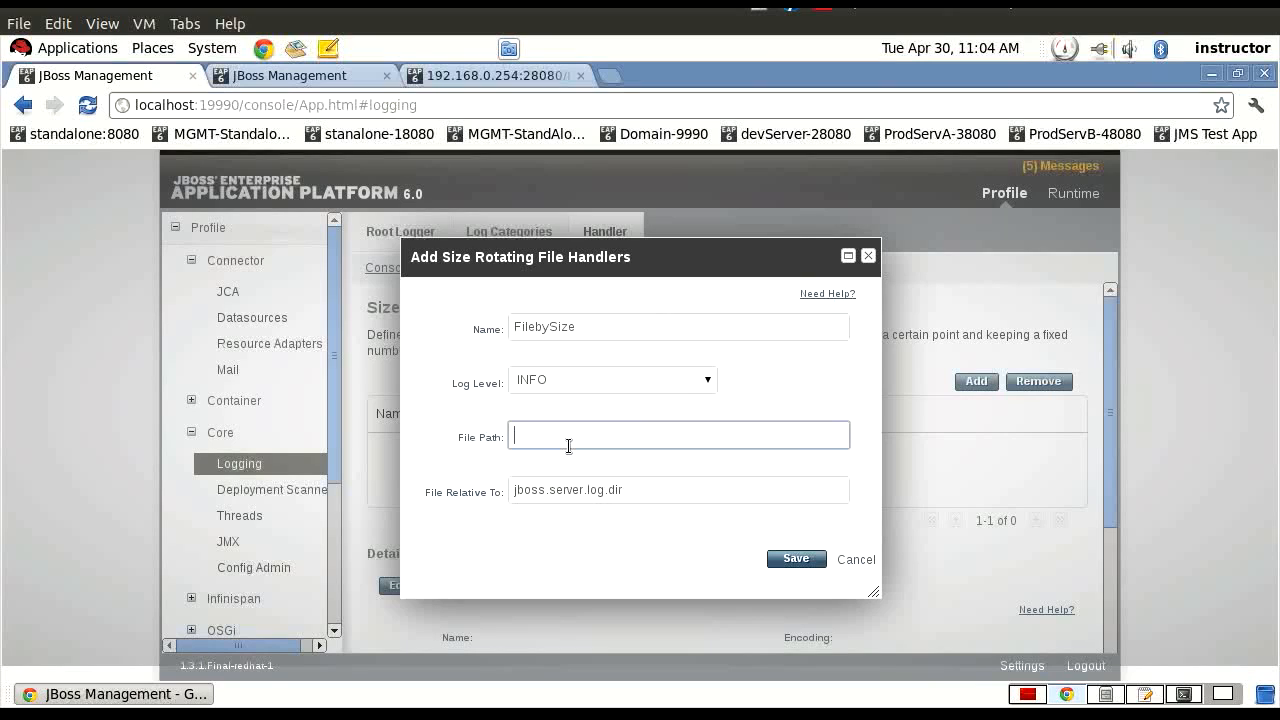
pyautogui.write('server.log')
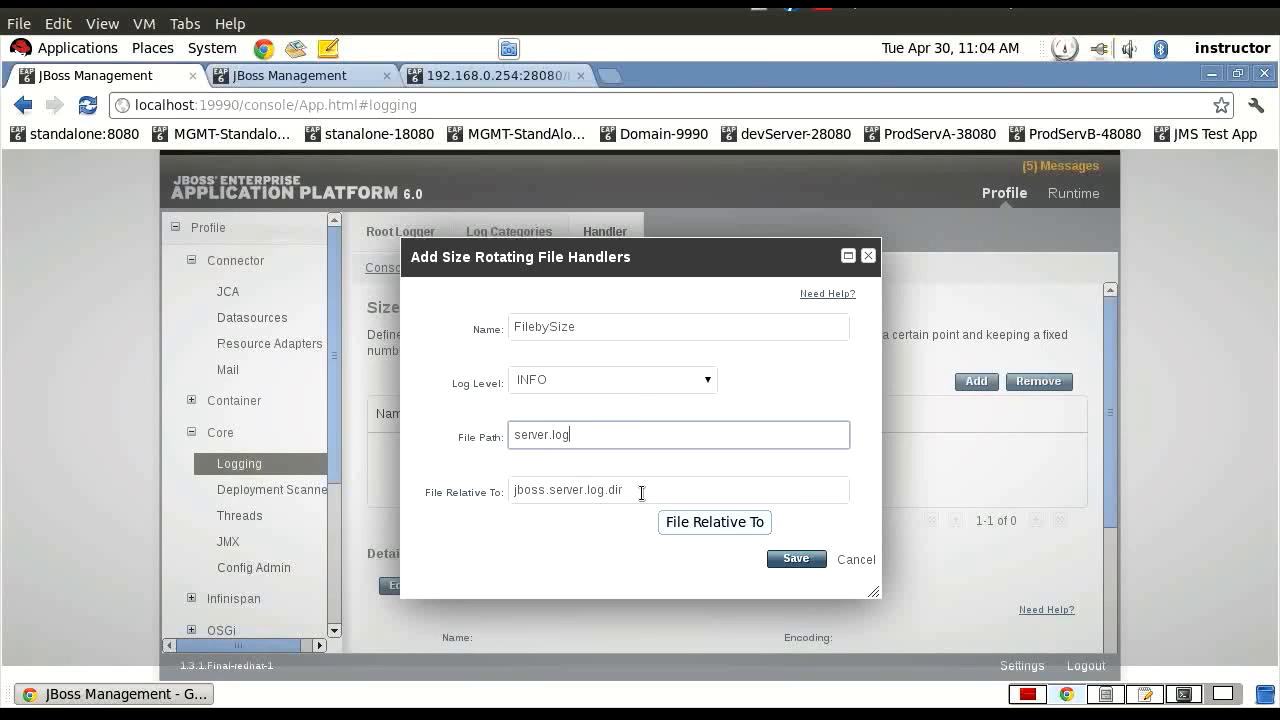
pyautogui.click(796, 559)
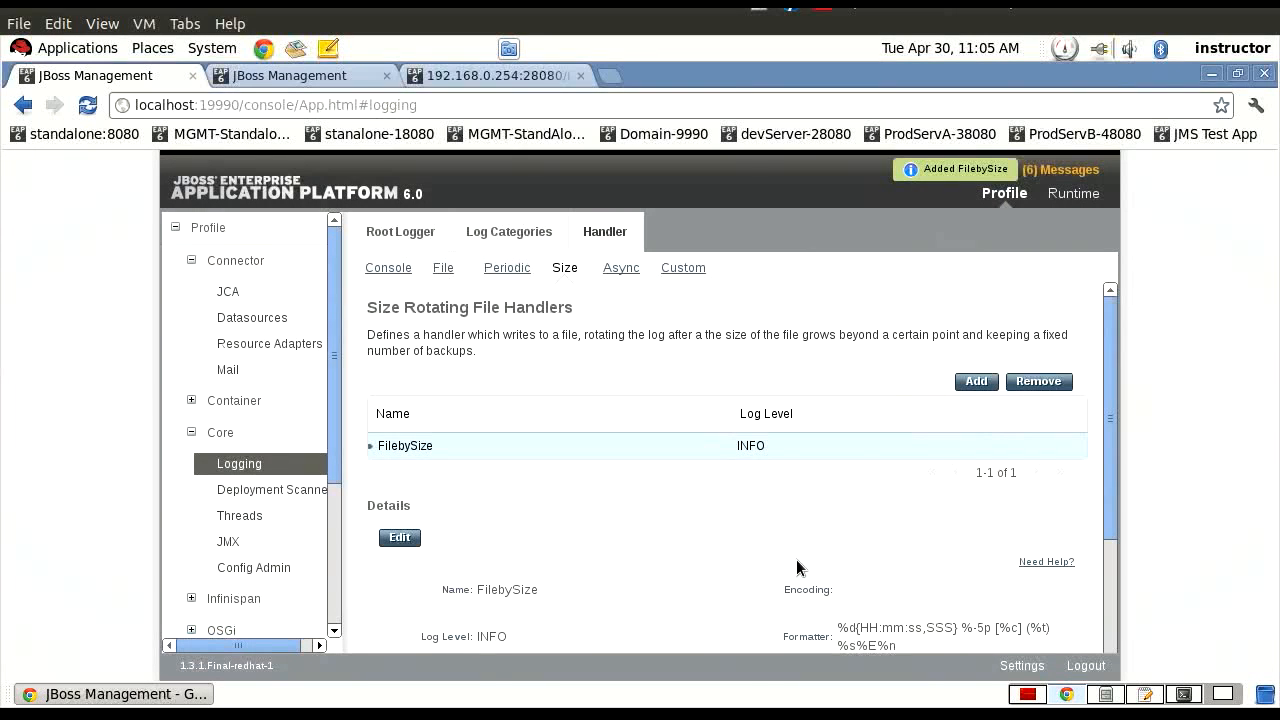
# Examine the FilebySize handler's details, including its rotate size and max backup index.
pyautogui.scroll(-1, 677, 524)
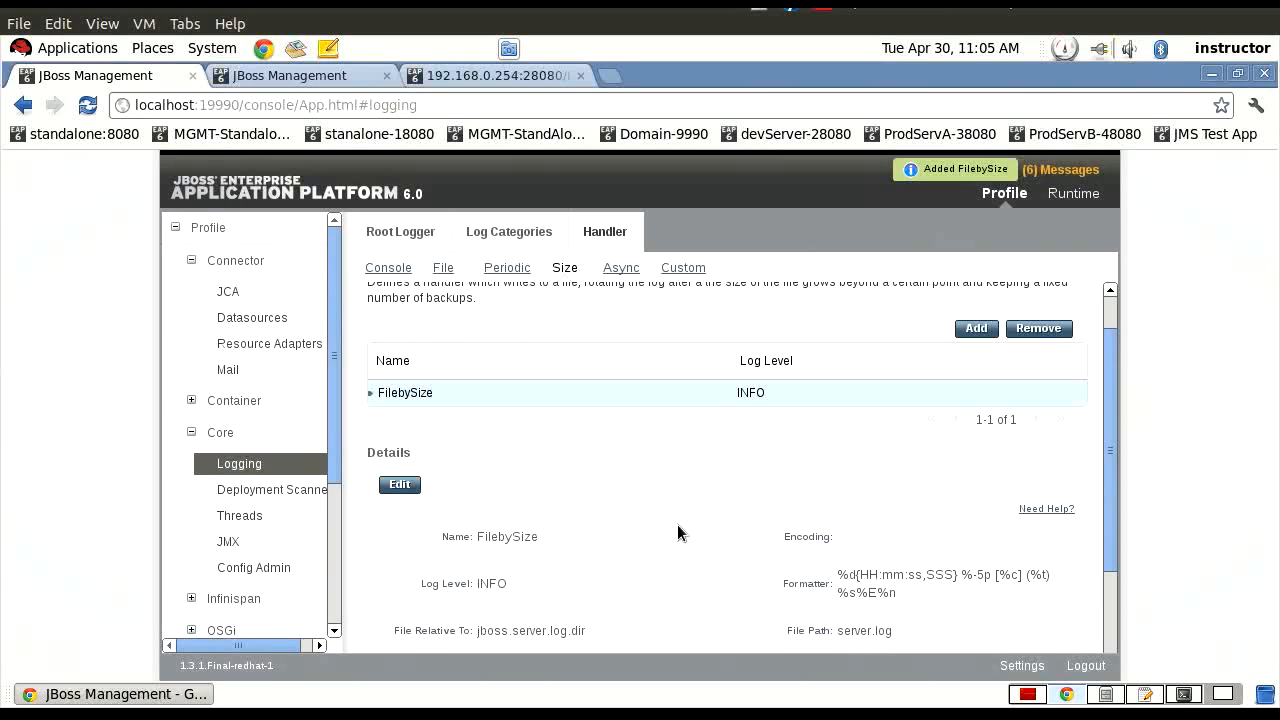
pyautogui.scroll(-2, 677, 524)
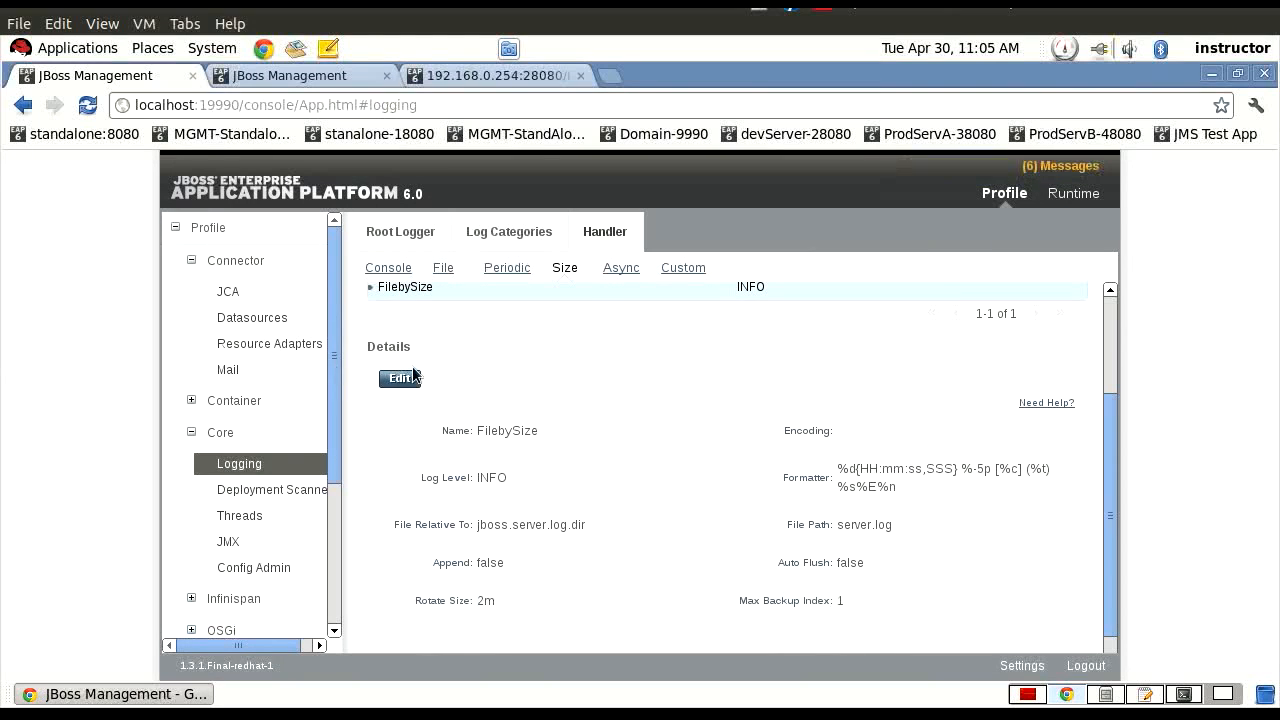
pyautogui.scroll(1, 670, 422)
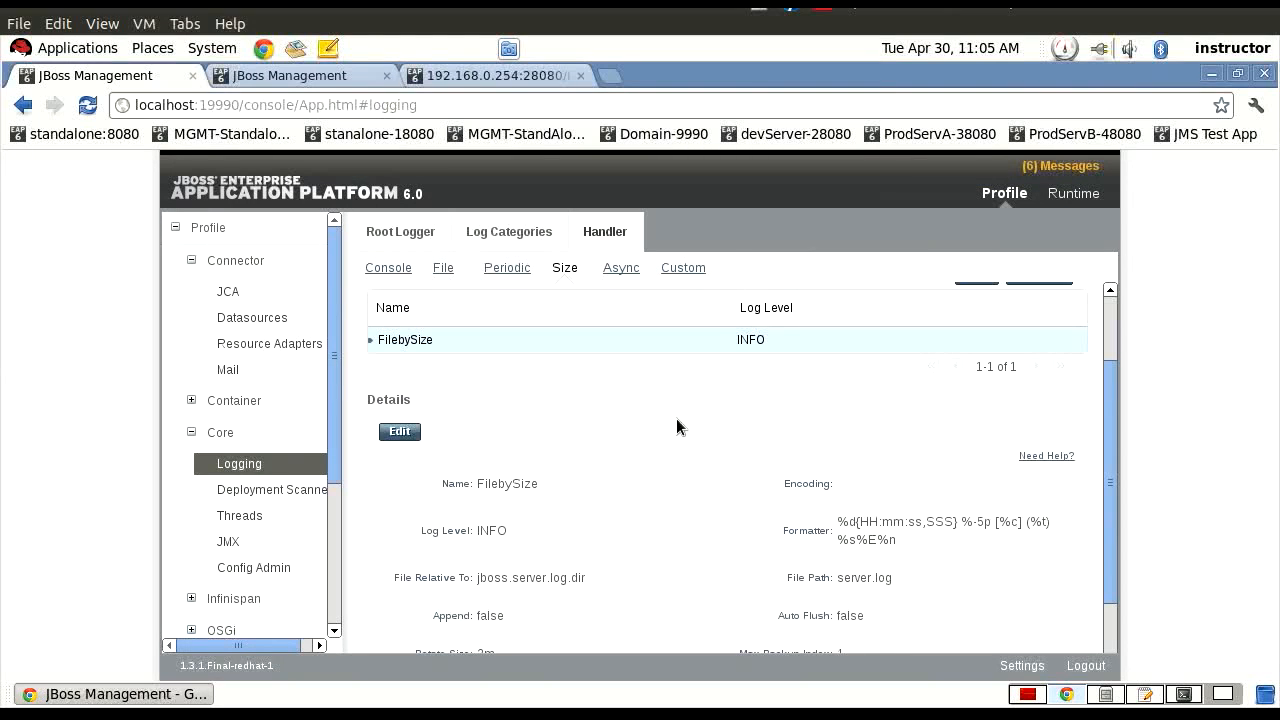
pyautogui.scroll(2, 676, 427)
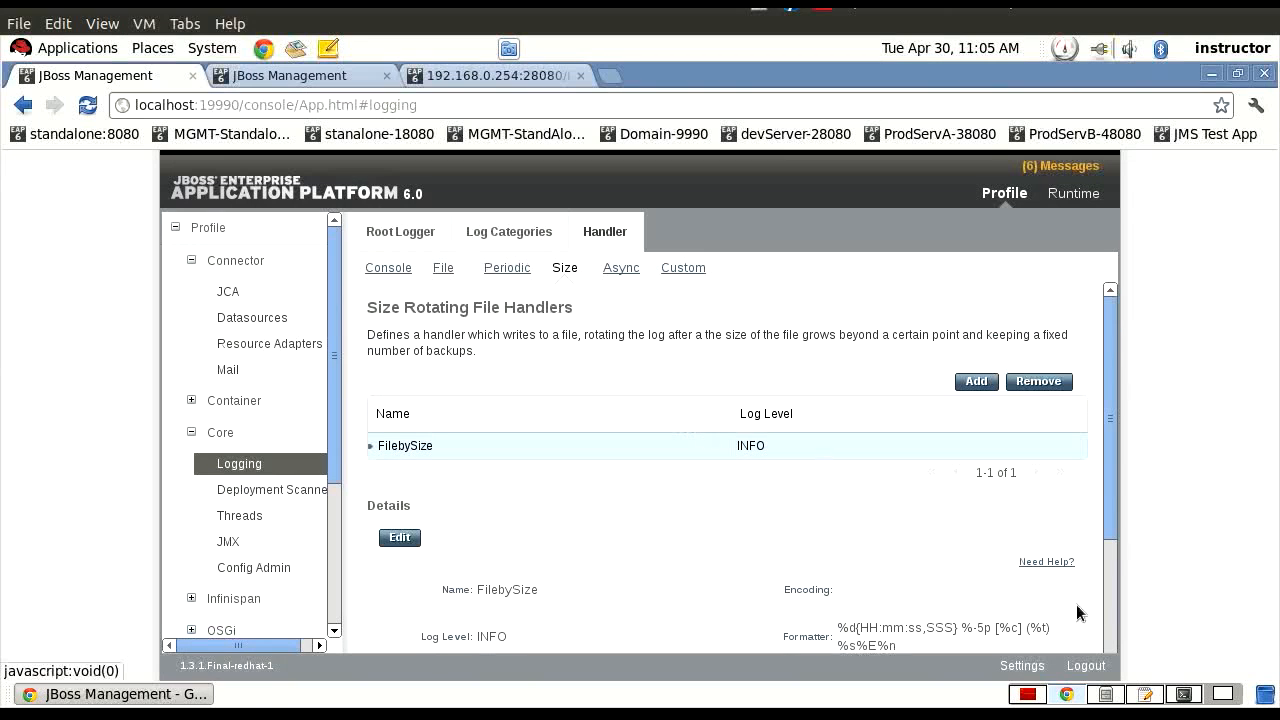
# Switch to gedit and reload the changed standalone.xml of the myeap configuration from disk.
pyautogui.click(1146, 695)
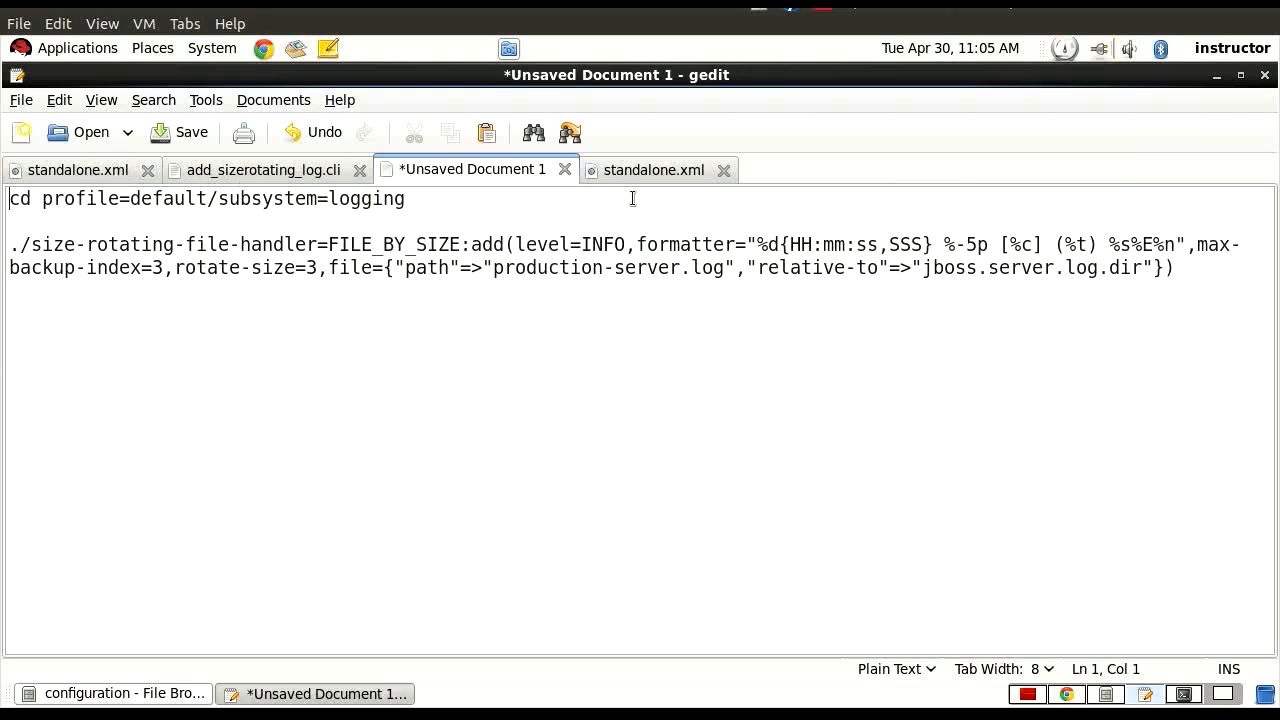
pyautogui.click(643, 168)
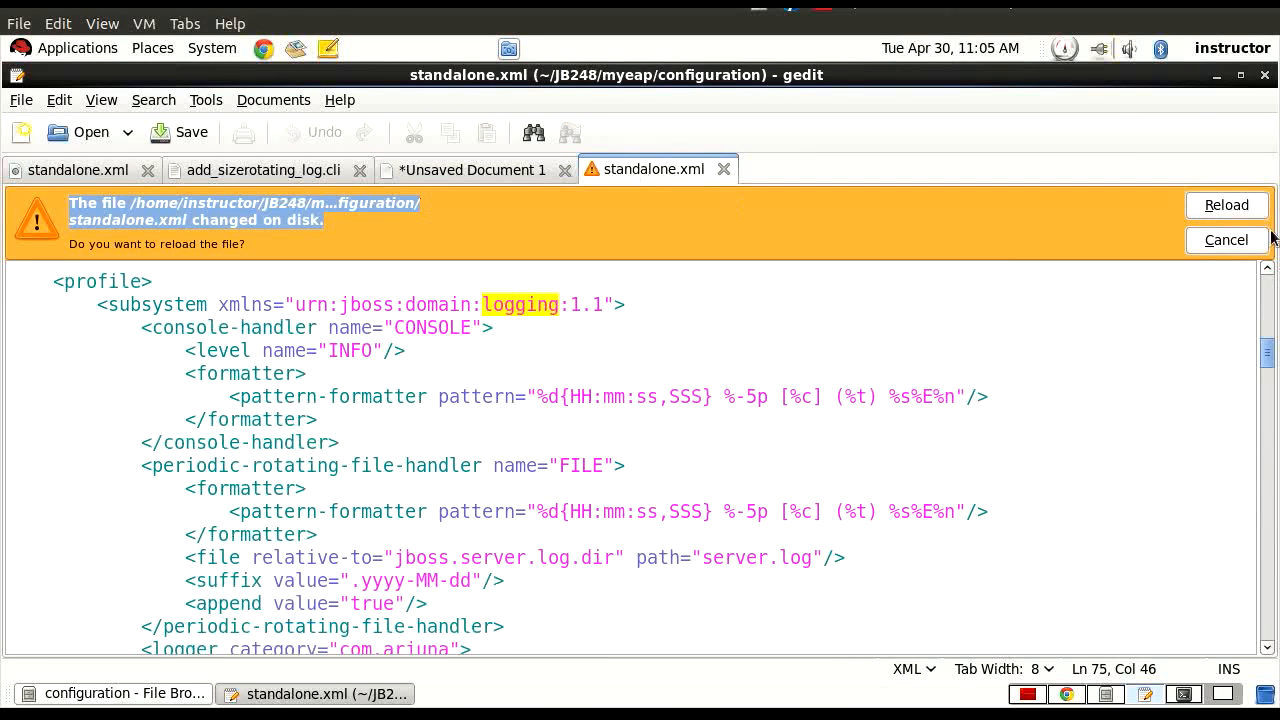
pyautogui.click(1226, 206)
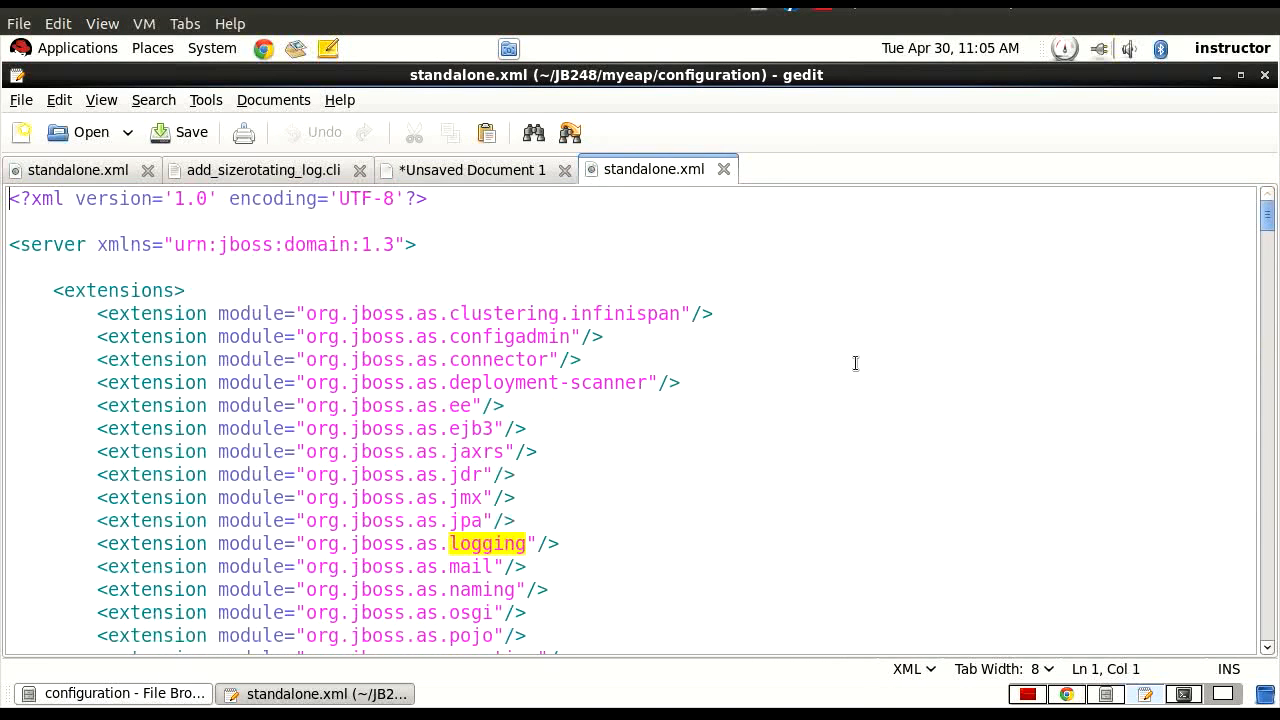
# Find the logging subsystem by searching for "logging" and highlight the FilebySize size-rotating-file-handler block in standalone.xml.
pyautogui.click(154, 100)
pyautogui.click(160, 122)
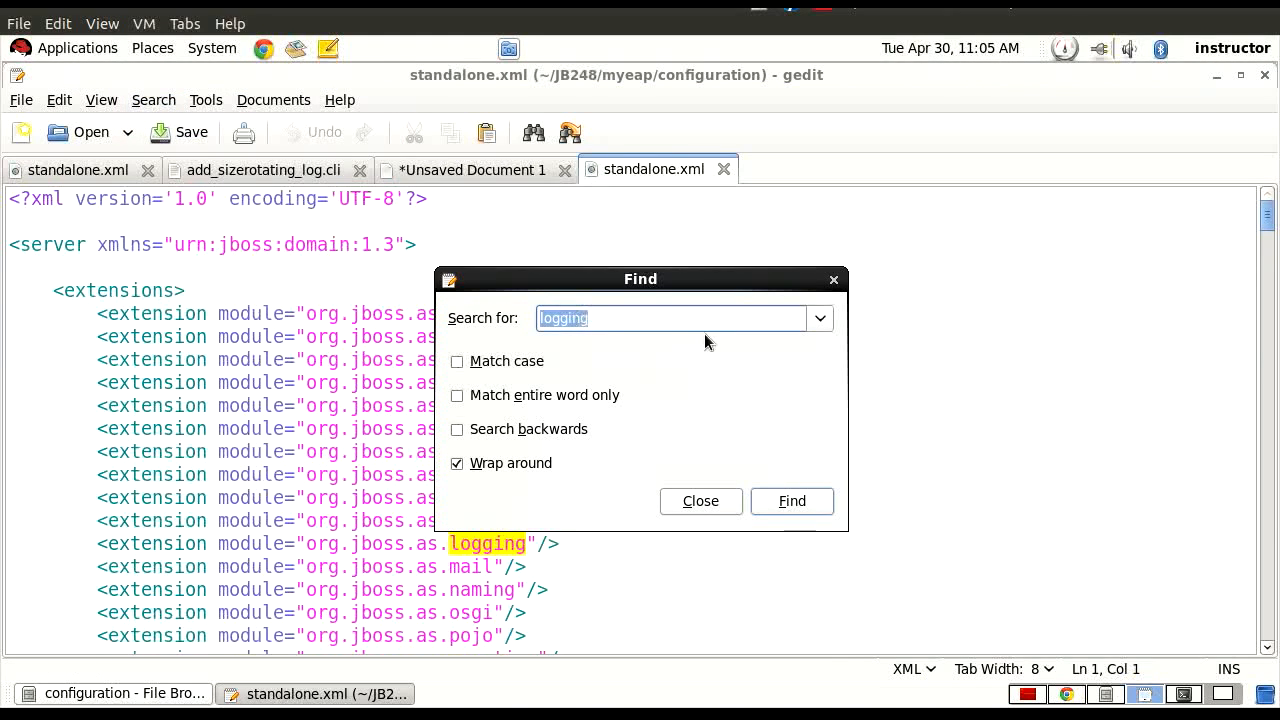
pyautogui.click(811, 503)
pyautogui.click(811, 503)
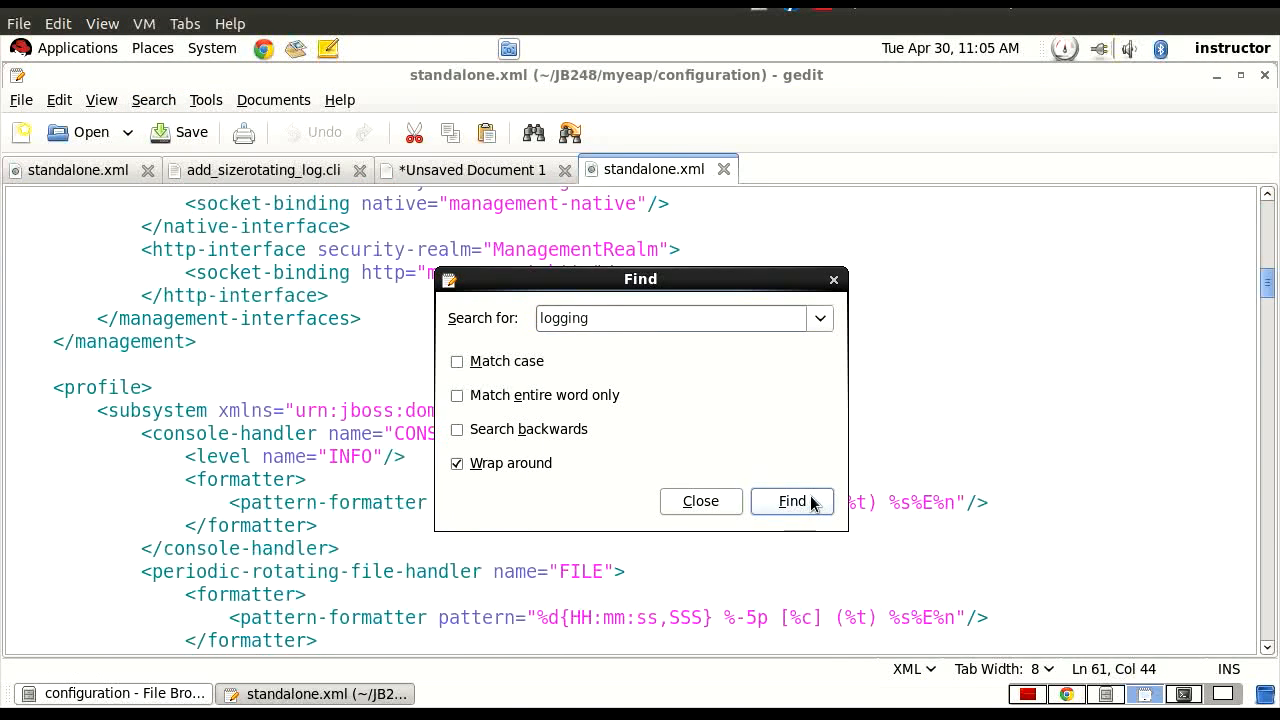
pyautogui.click(724, 505)
pyautogui.scroll(-3, 694, 503)
pyautogui.scroll(-3, 694, 503)
pyautogui.moveTo(130, 396); pyautogui.dragTo(637, 398)
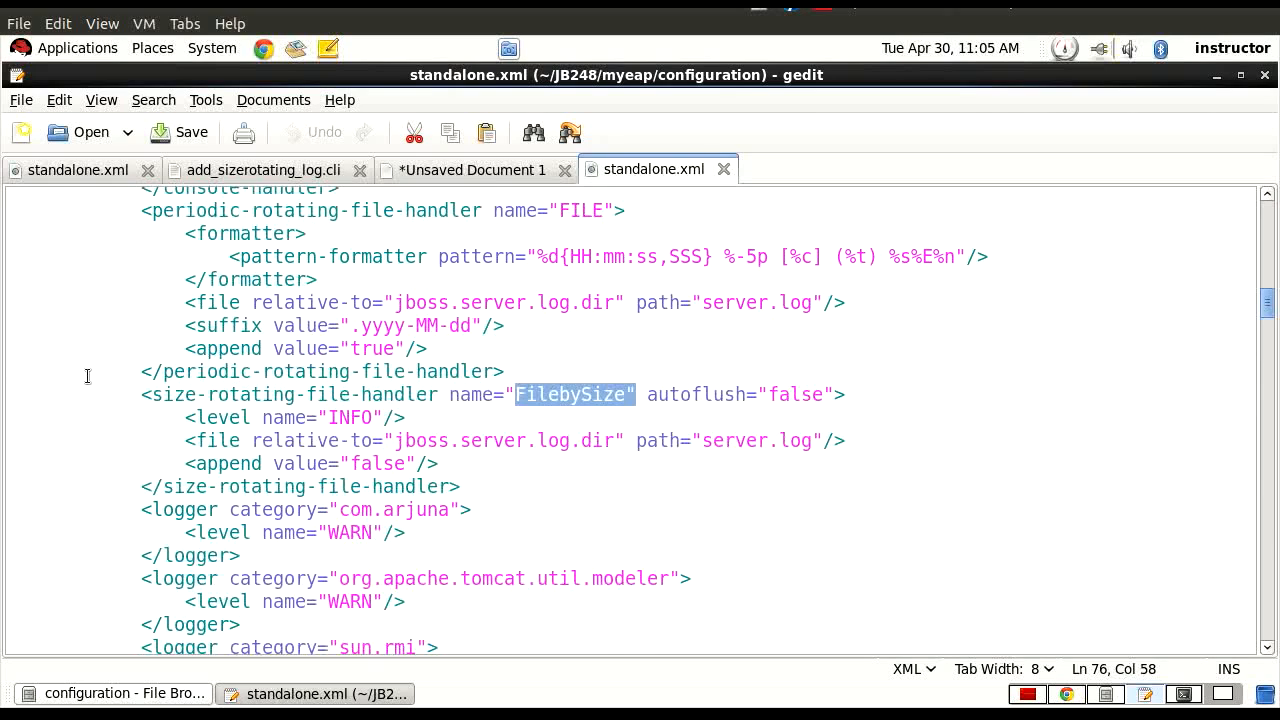
pyautogui.moveTo(132, 392); pyautogui.dragTo(481, 486)
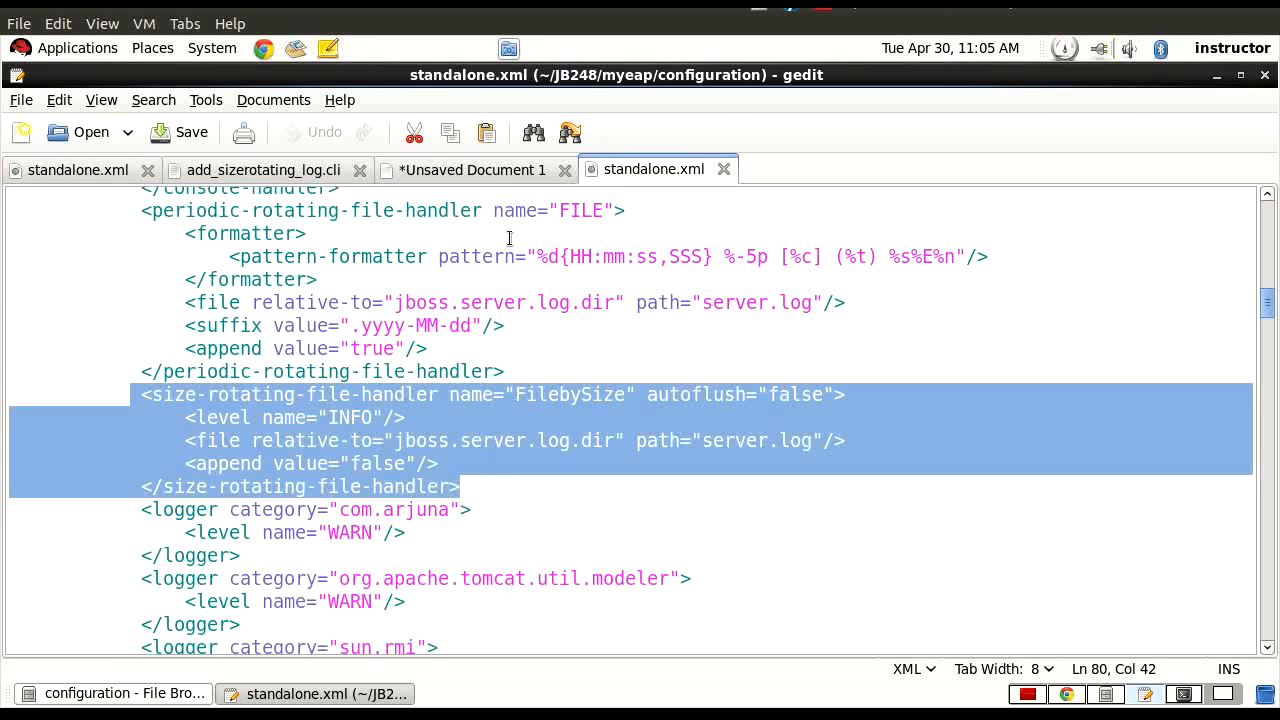
# In Unsaved Document 1, highlight the CLI script's profile=default path, handler name, add operation, level and formatter parameters.
pyautogui.click(443, 172)
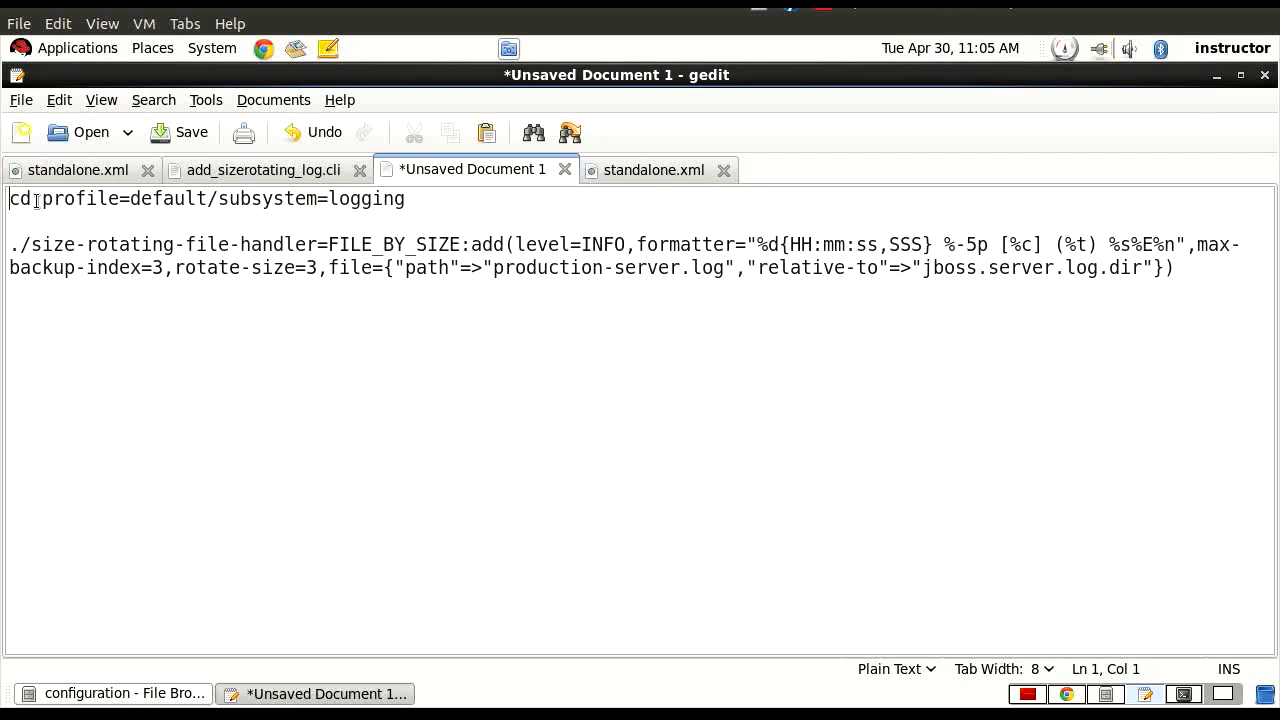
pyautogui.moveTo(37, 201); pyautogui.dragTo(209, 201)
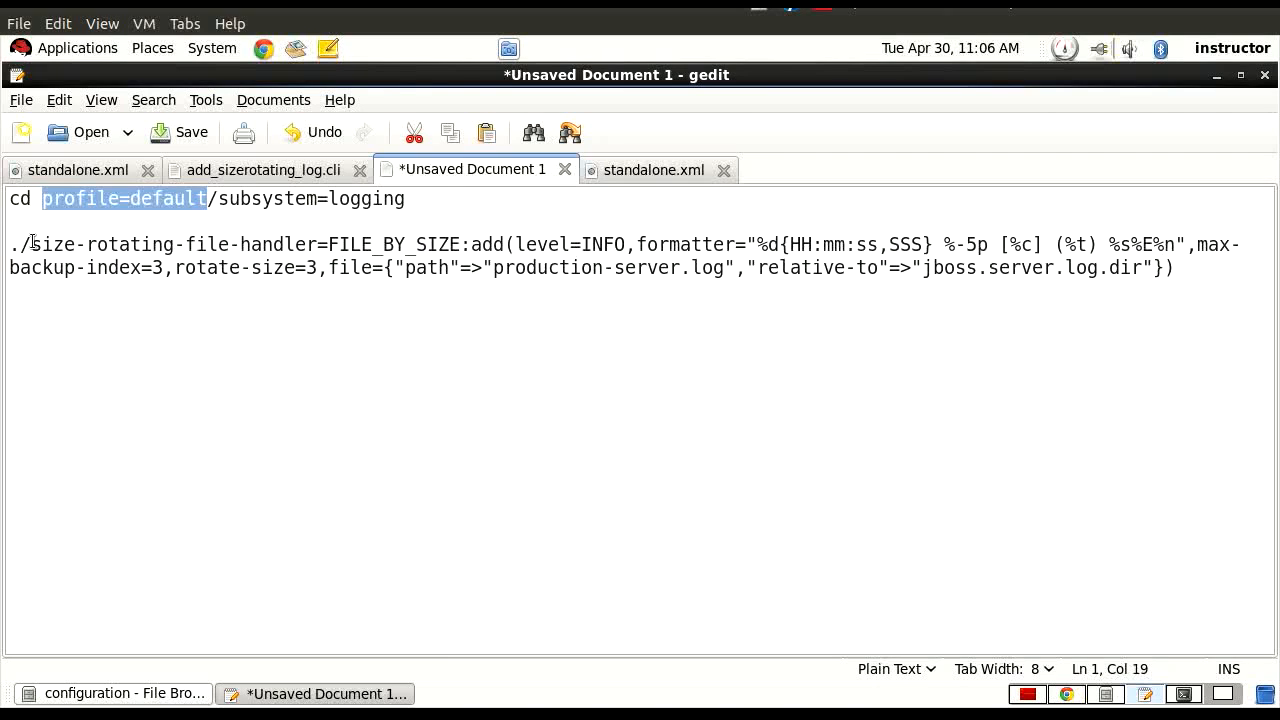
pyautogui.moveTo(25, 245); pyautogui.dragTo(462, 248)
pyautogui.click(464, 248)
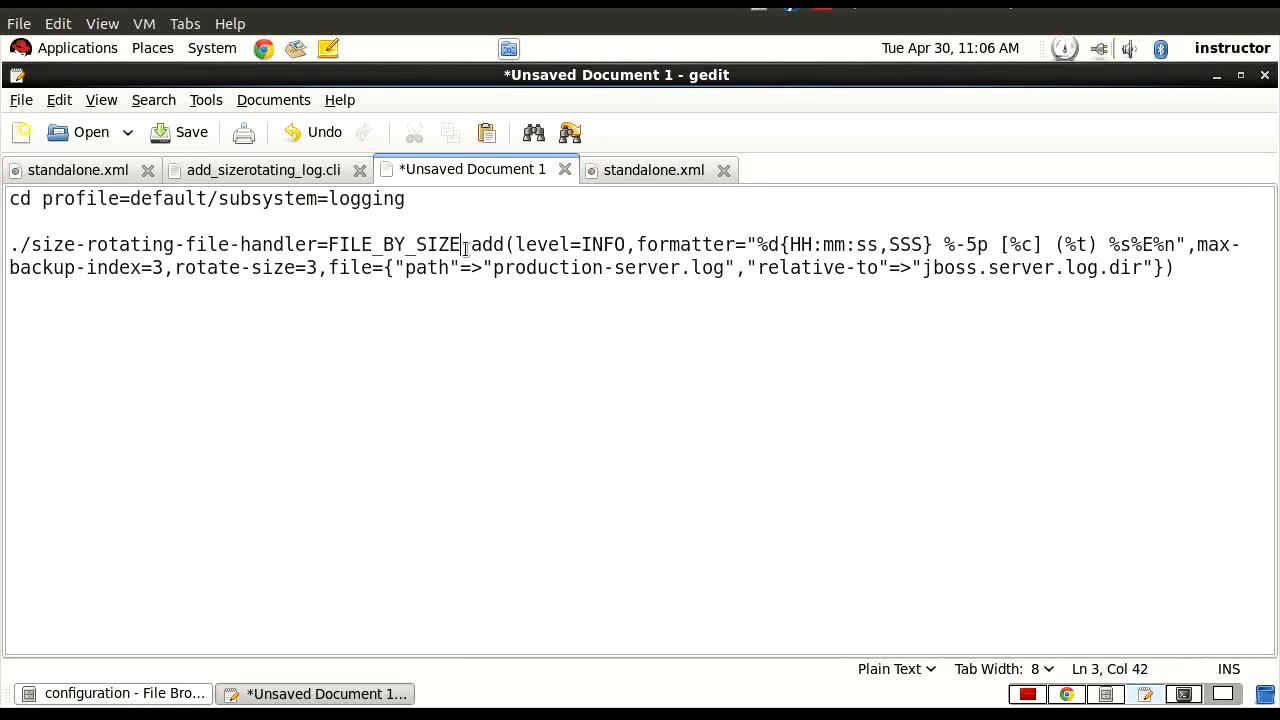
pyautogui.moveTo(464, 248); pyautogui.dragTo(504, 248)
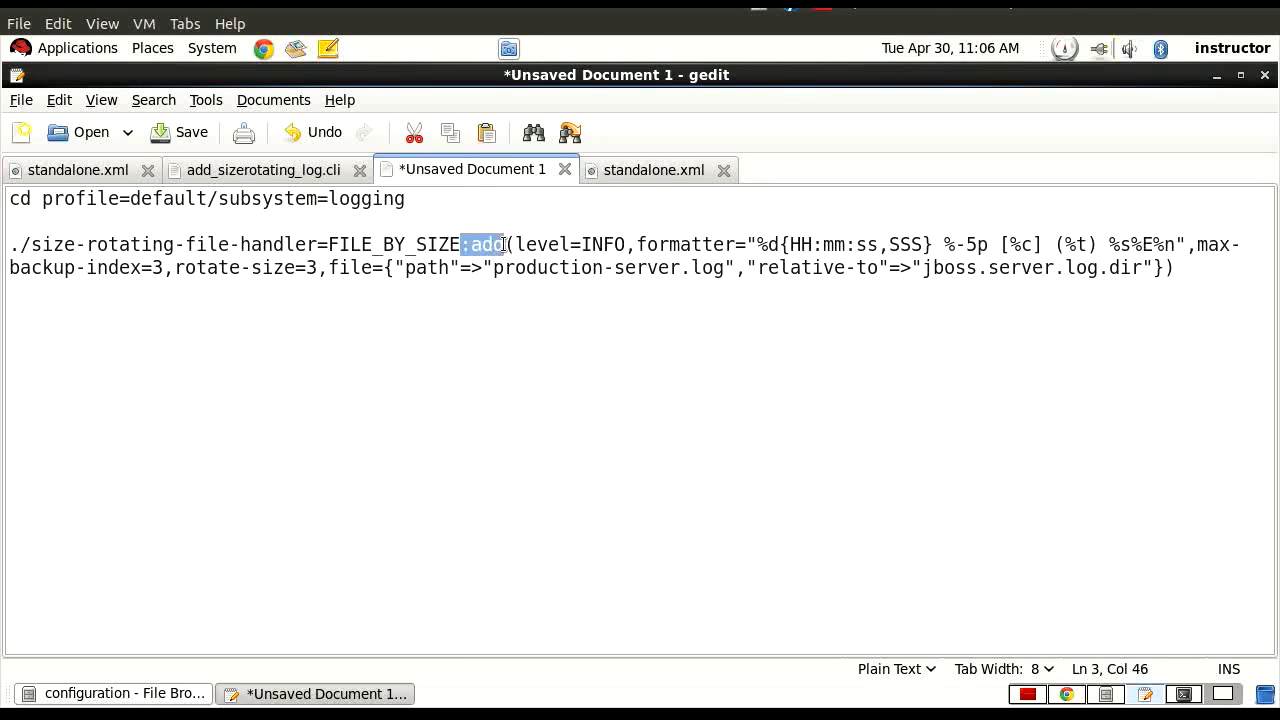
pyautogui.moveTo(333, 245); pyautogui.dragTo(646, 245)
pyautogui.click(651, 246)
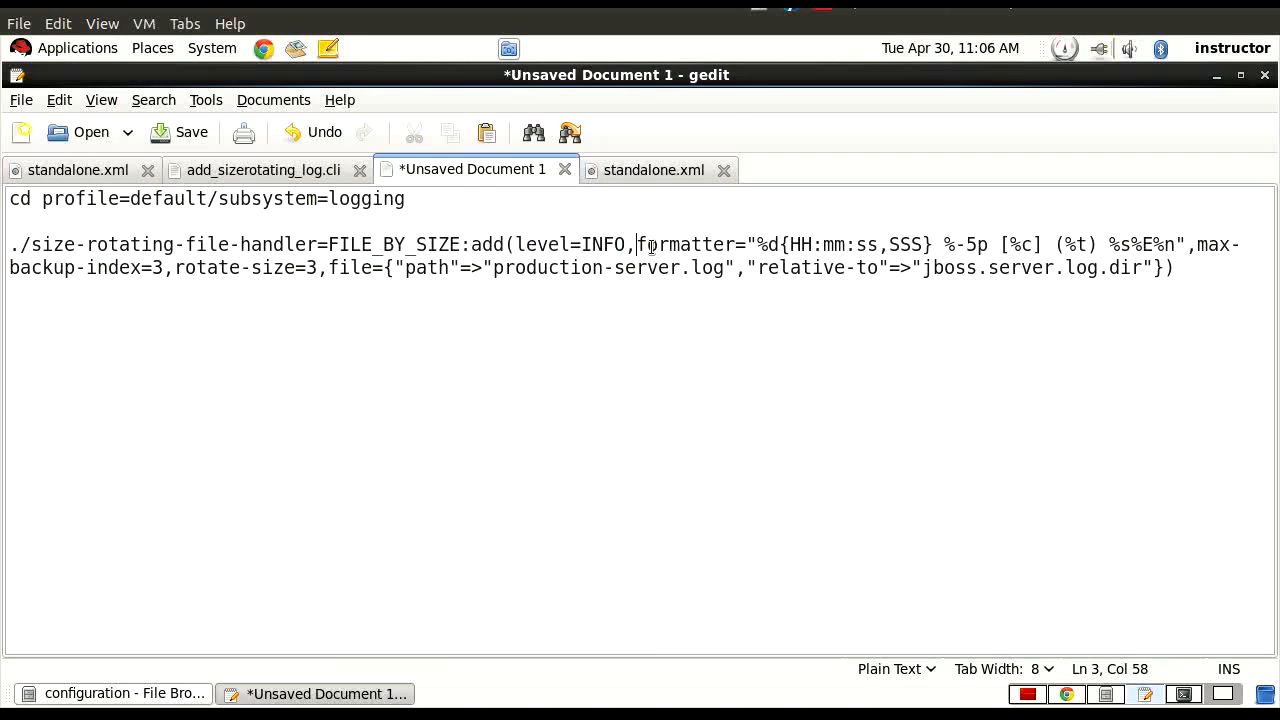
pyautogui.moveTo(651, 246); pyautogui.dragTo(1132, 246)
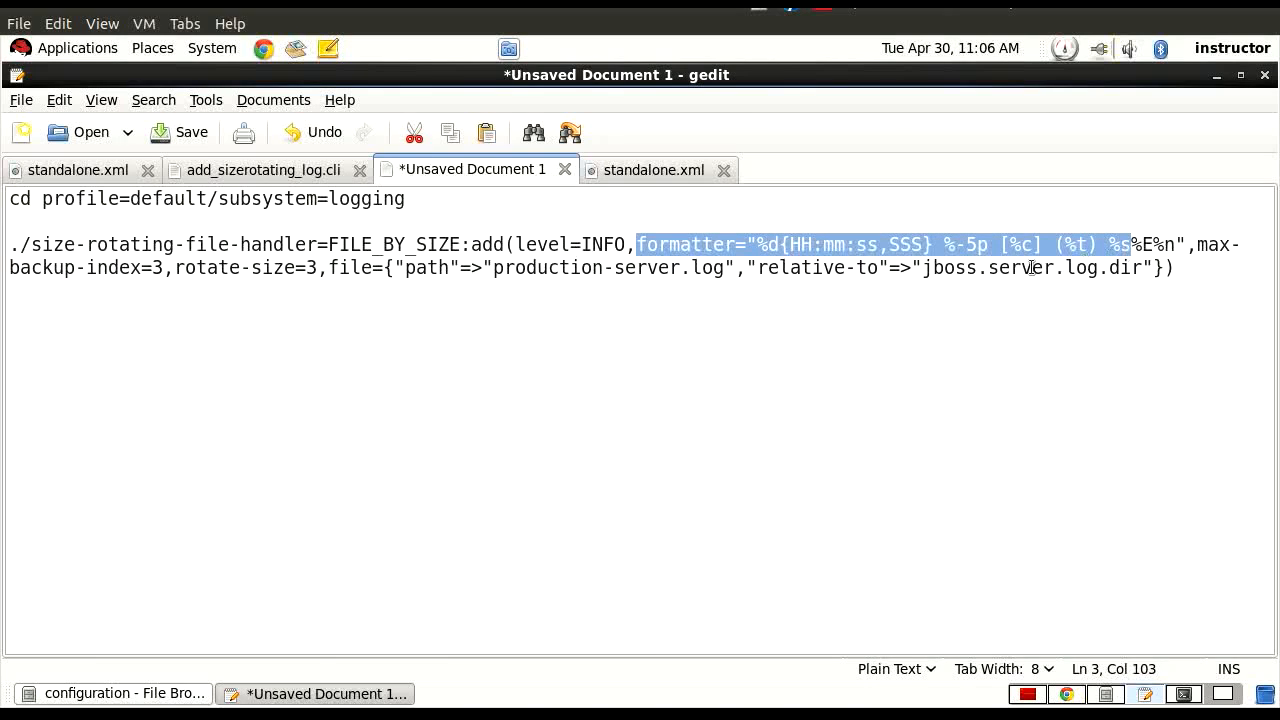
# Highlight the file parameter with its path and jboss.server.log.dir value in the CLI command, and return to JB248_slides.pdf.
pyautogui.click(333, 270)
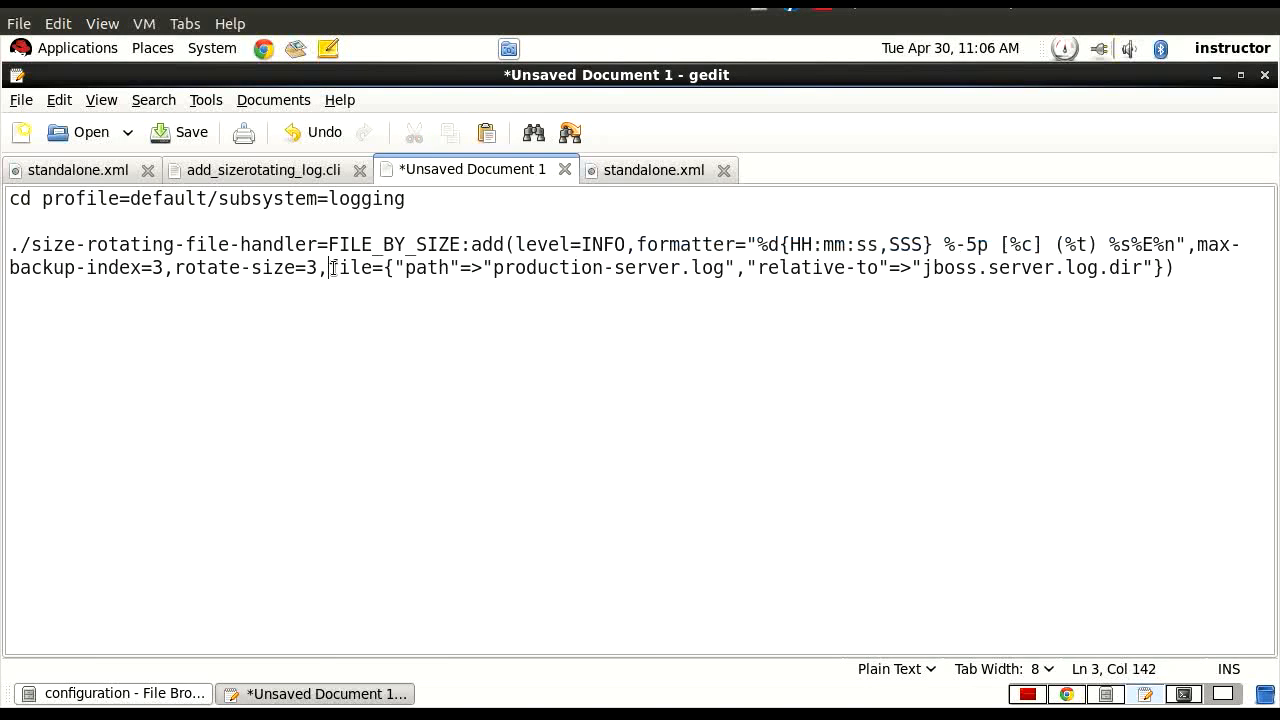
pyautogui.moveTo(333, 270); pyautogui.dragTo(372, 268)
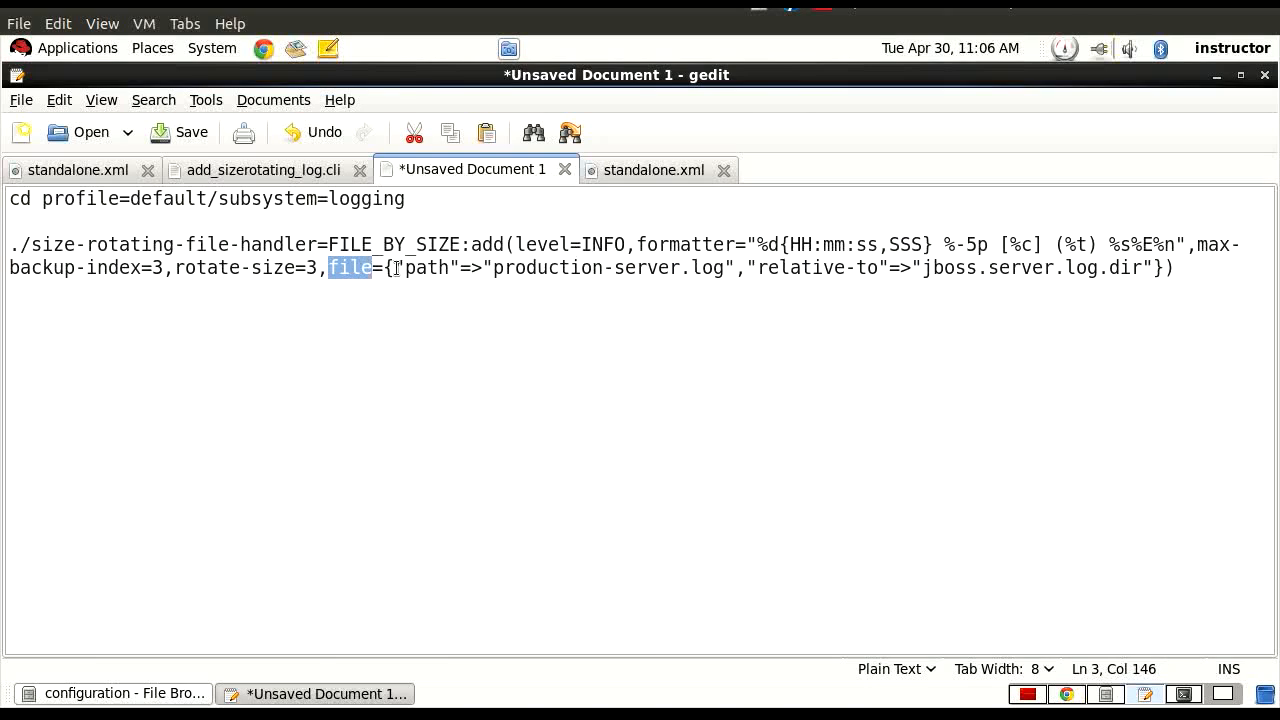
pyautogui.moveTo(392, 268); pyautogui.dragTo(747, 268)
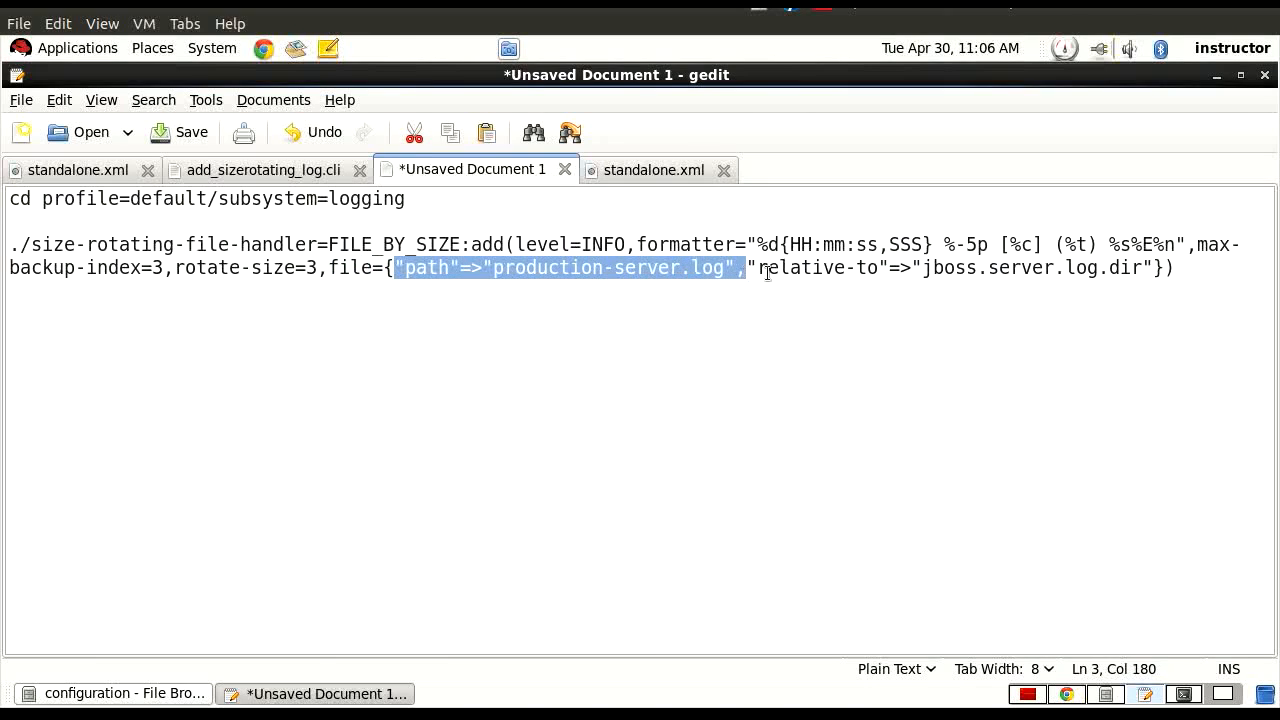
pyautogui.moveTo(921, 268); pyautogui.dragTo(1149, 270)
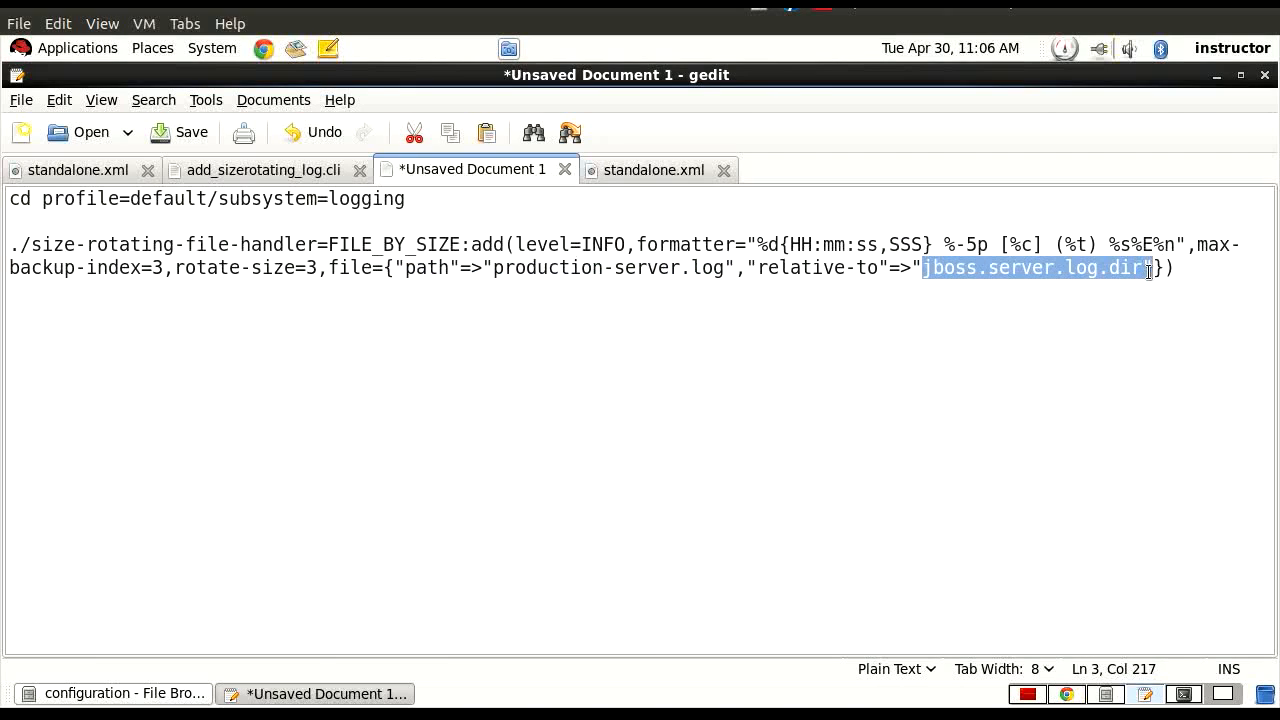
pyautogui.click(1027, 695)
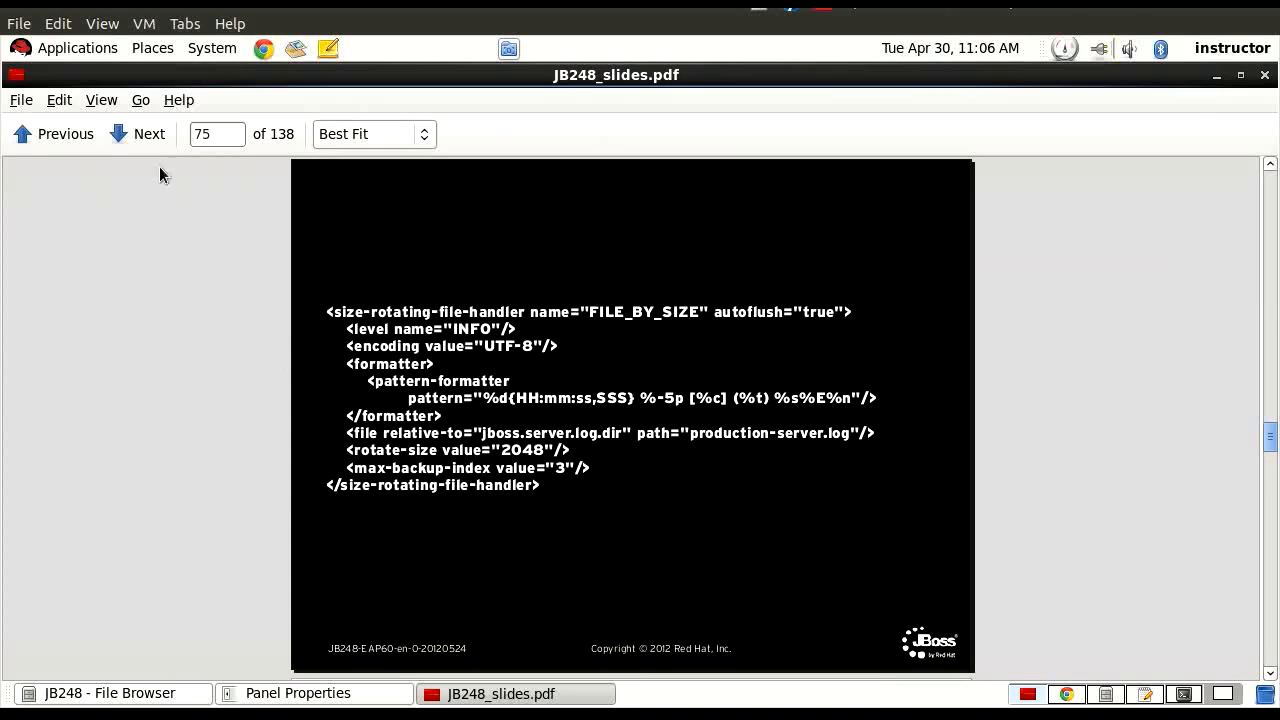